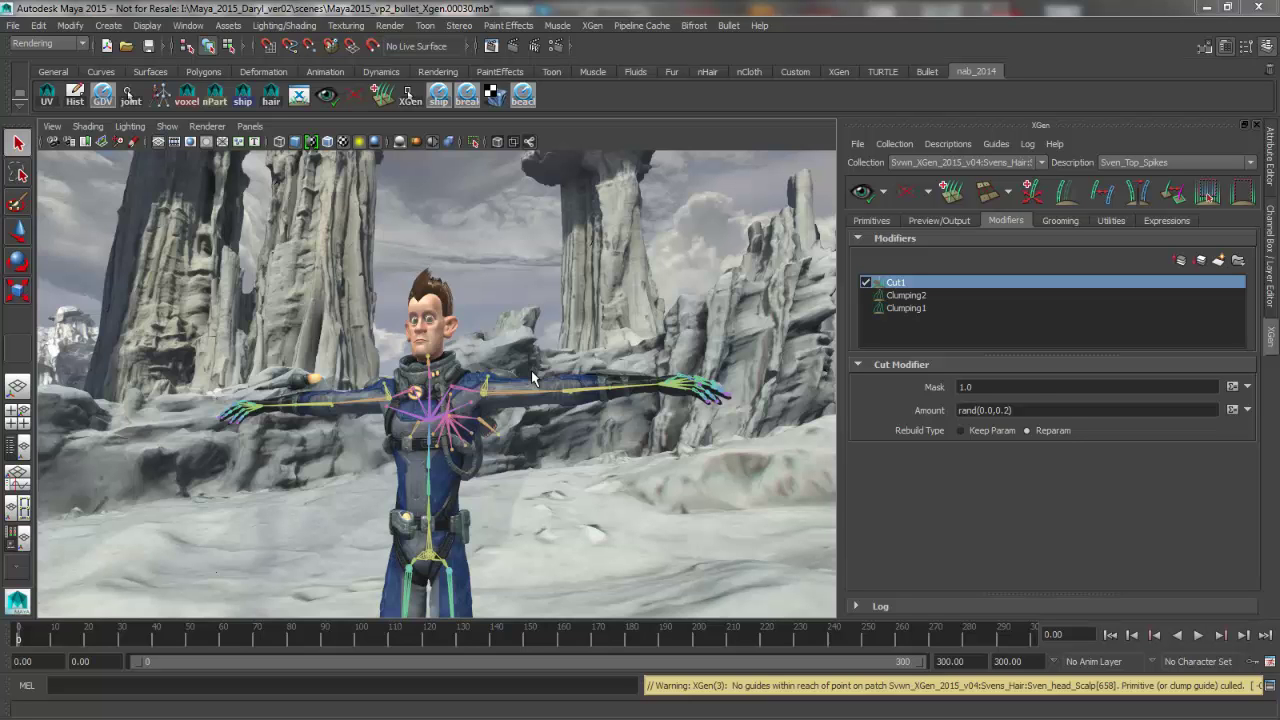
Orbit and zoom in to a close three-quarter view of the character's head.
alt+drag(531, 378, 517, 300)
alt+right_drag(517, 300, 535, 378)
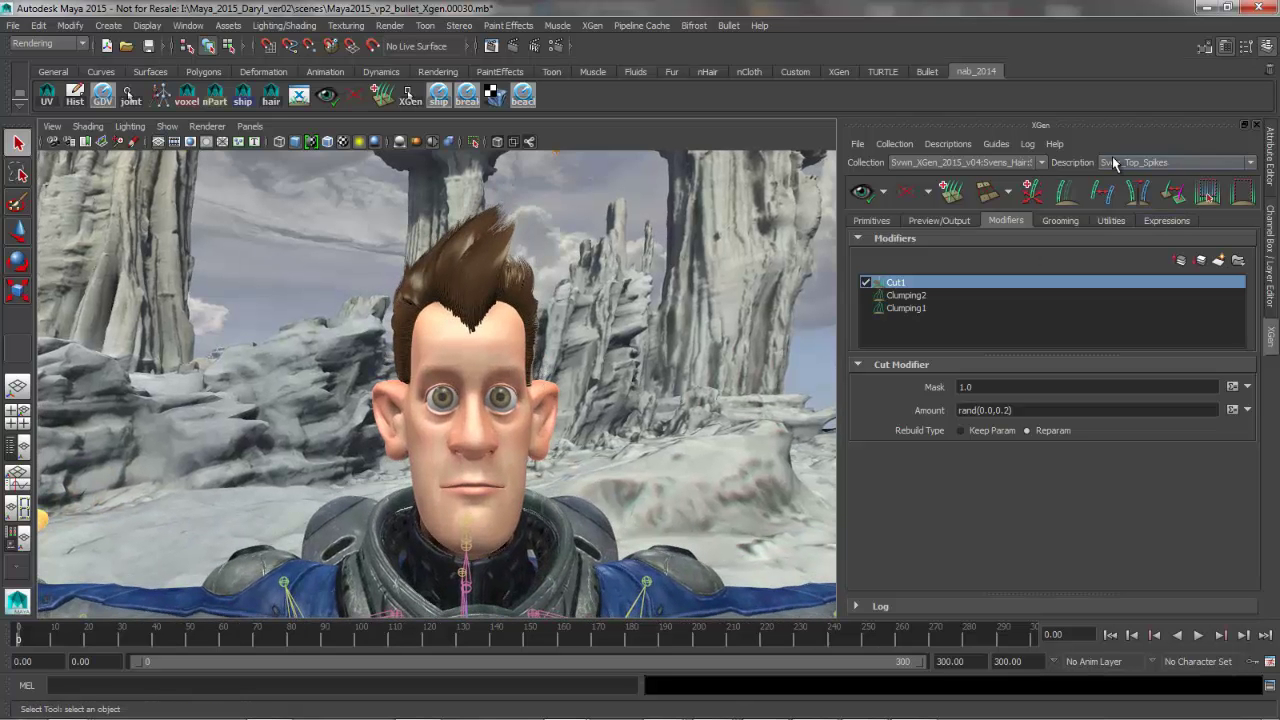
alt+drag(496, 334, 491, 337)
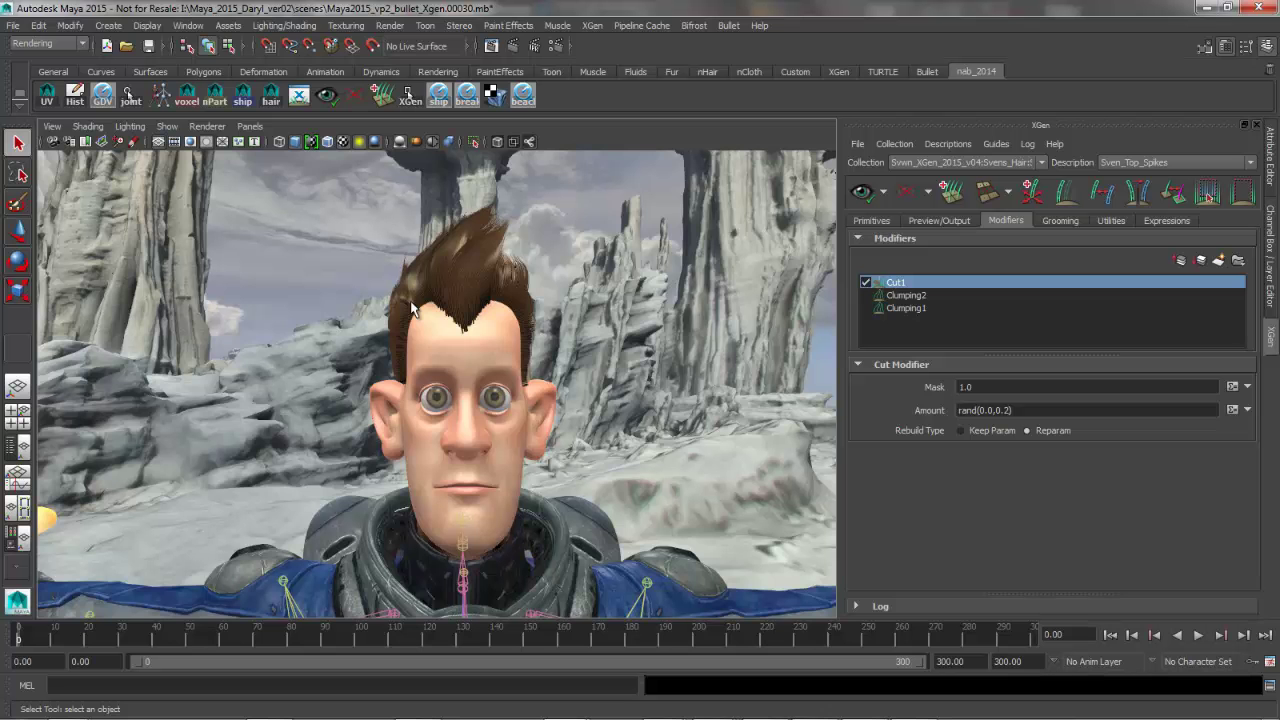
alt+drag(413, 310, 436, 360)
scroll(436, 360, up, 2)
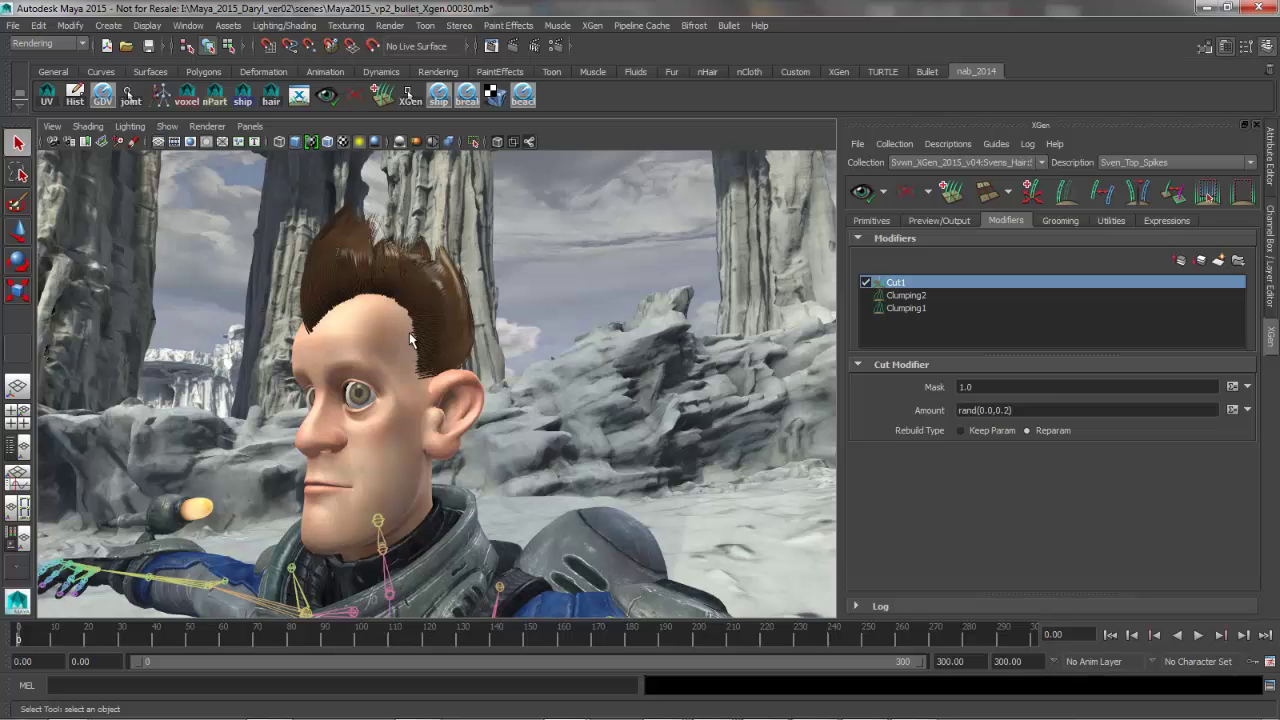
alt+drag(334, 368, 406, 378)
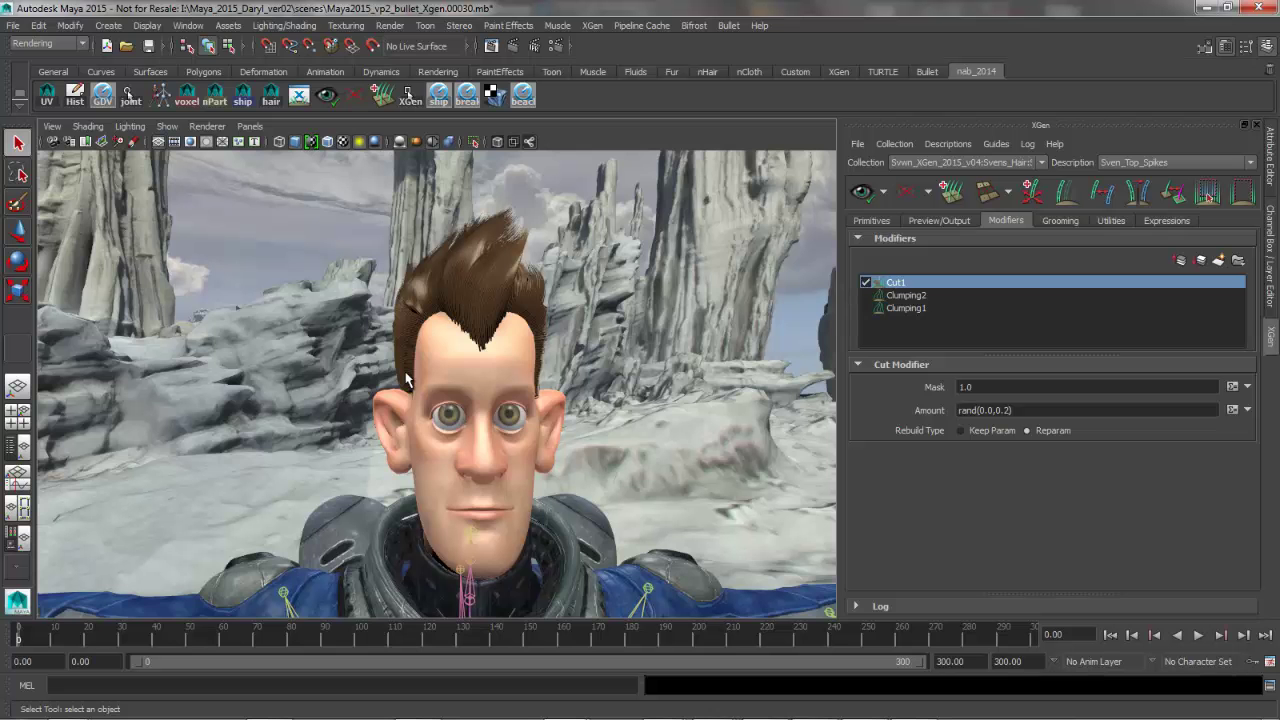
alt+drag(527, 402, 651, 394)
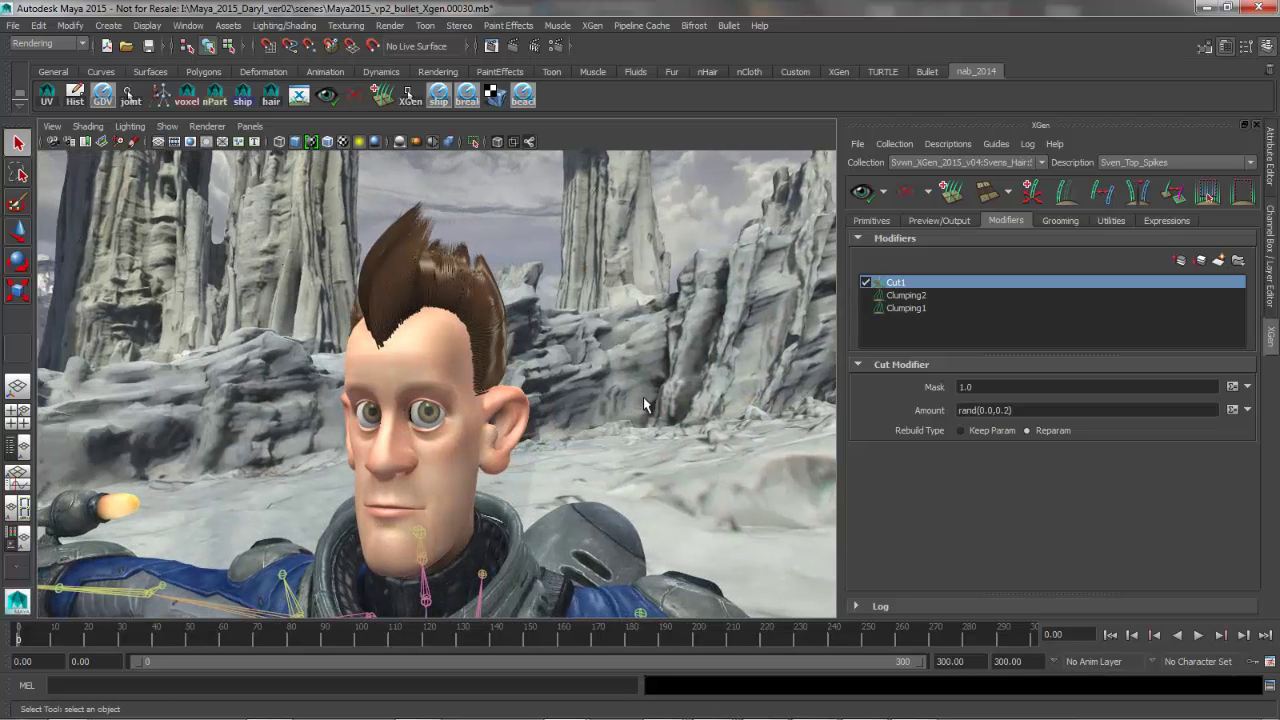
Set the description's stray percentage to 10 via Set Stray Percentage.
click(945, 145)
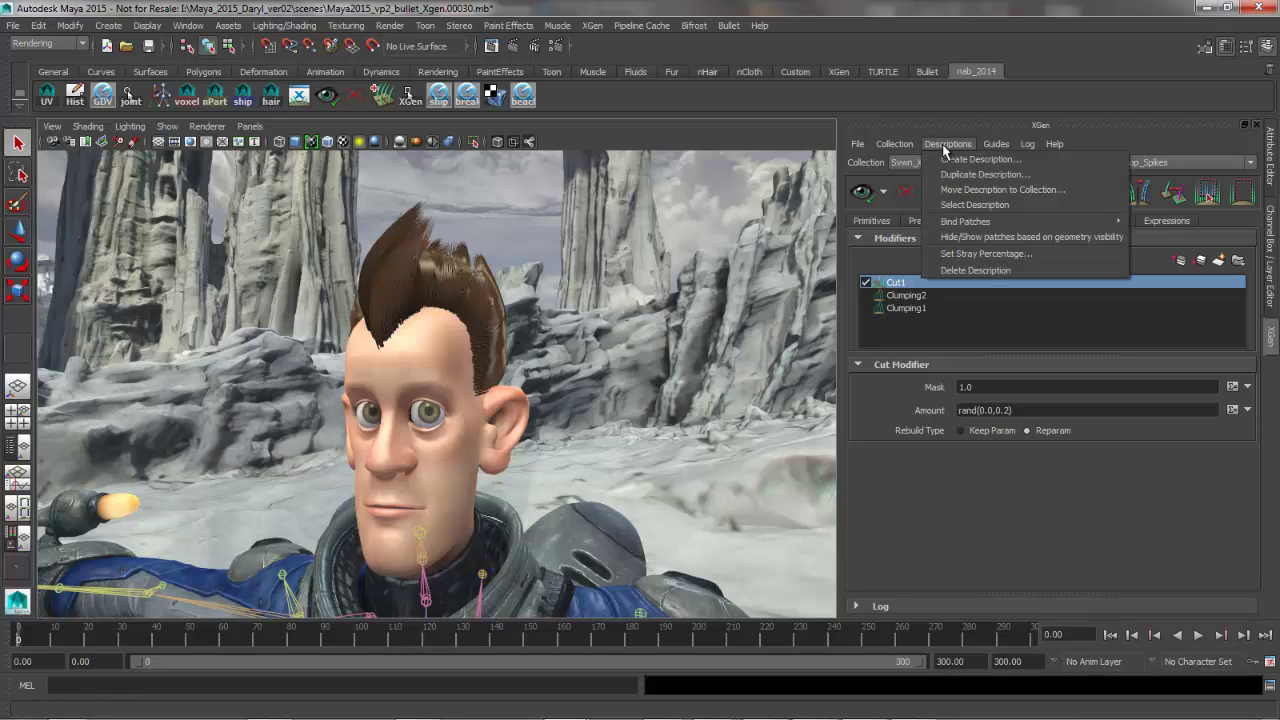
click(1044, 252)
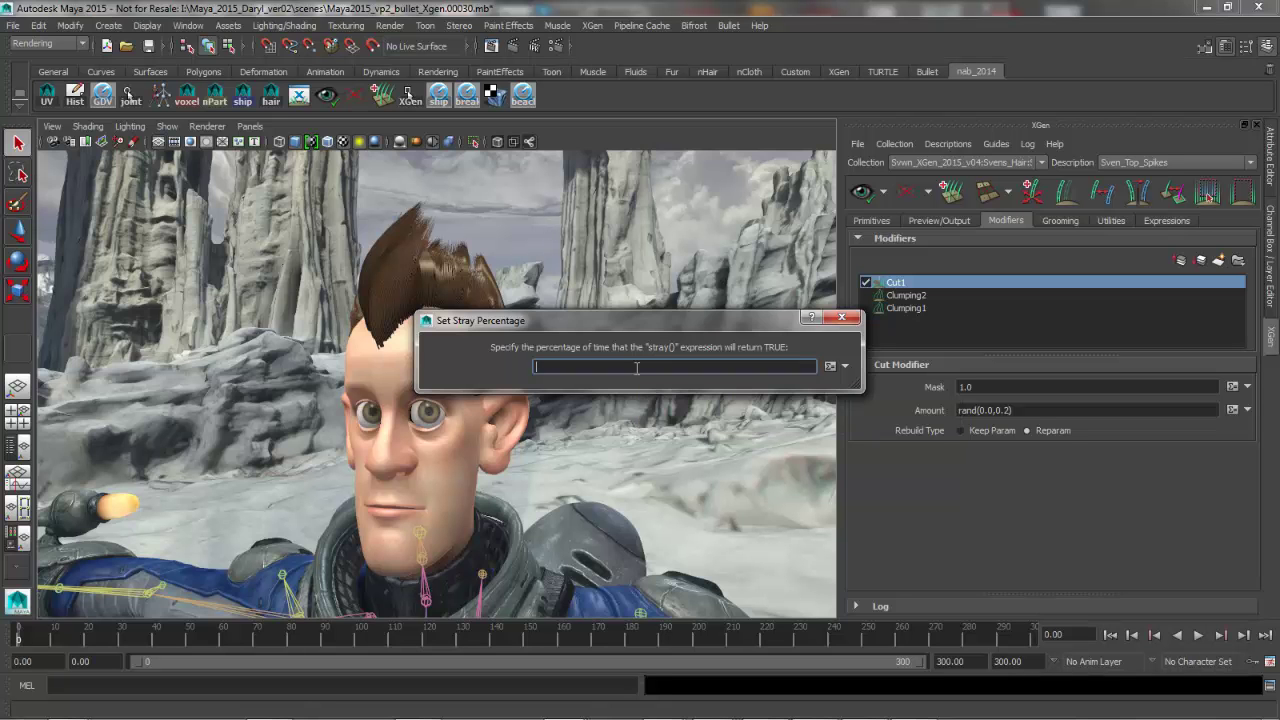
text(10)
key(Return)
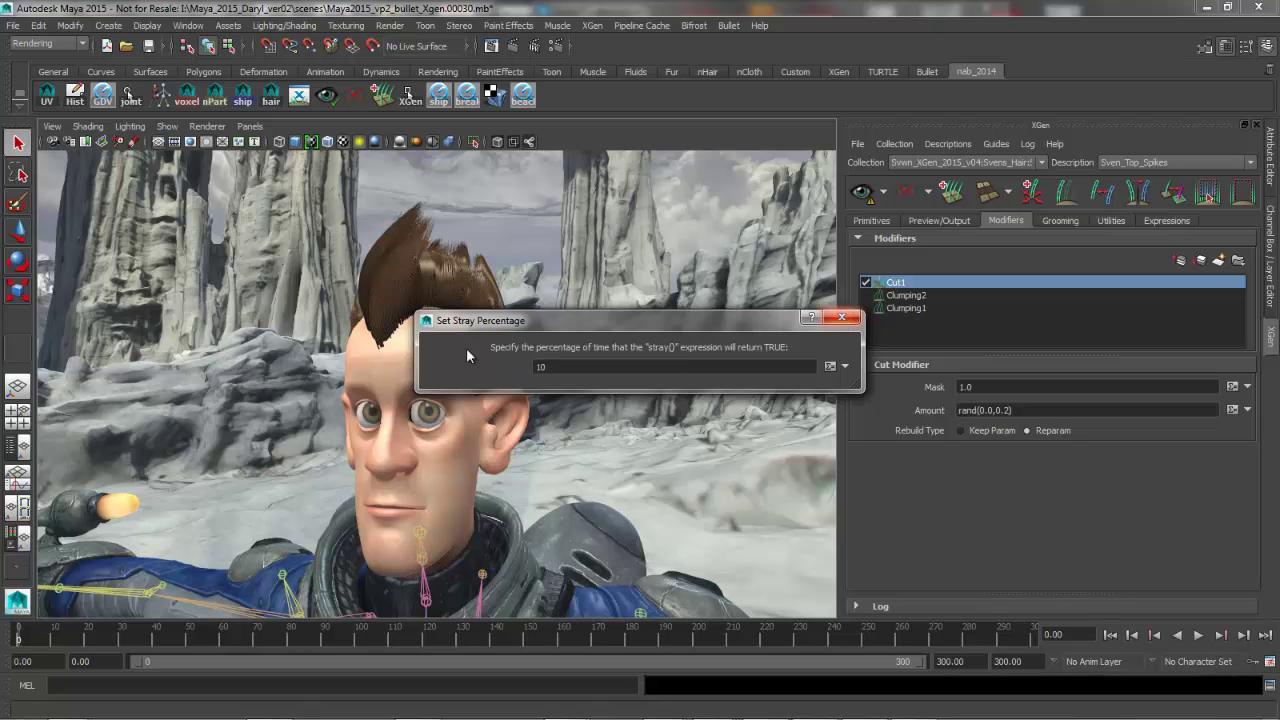
click(845, 318)
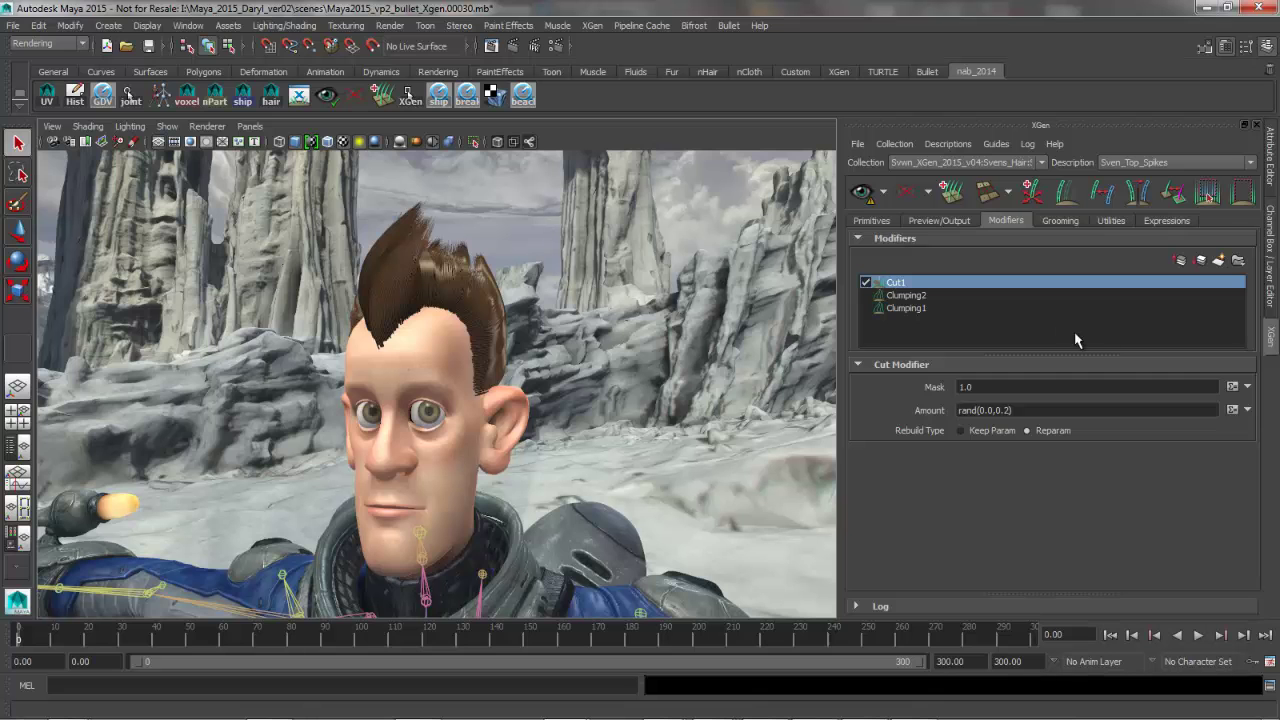
Add a Noise modifier (Noise1) from the Add Modifier window.
click(1218, 260)
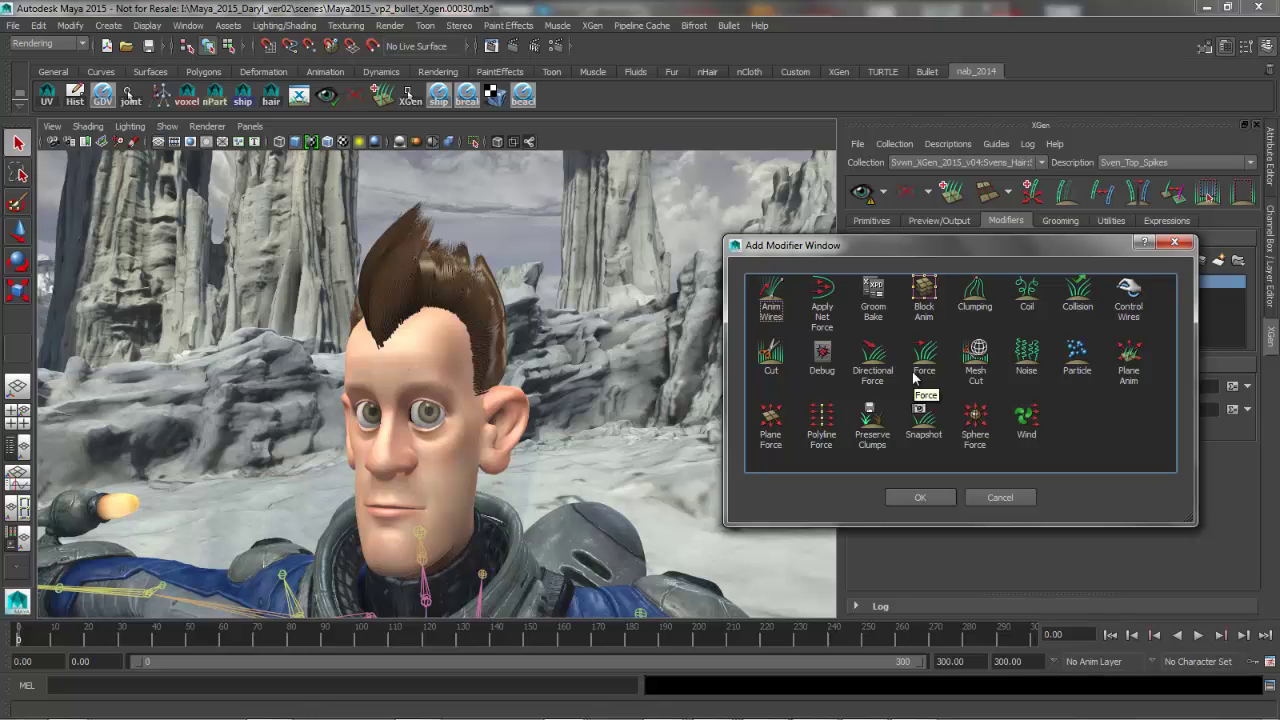
click(1030, 360)
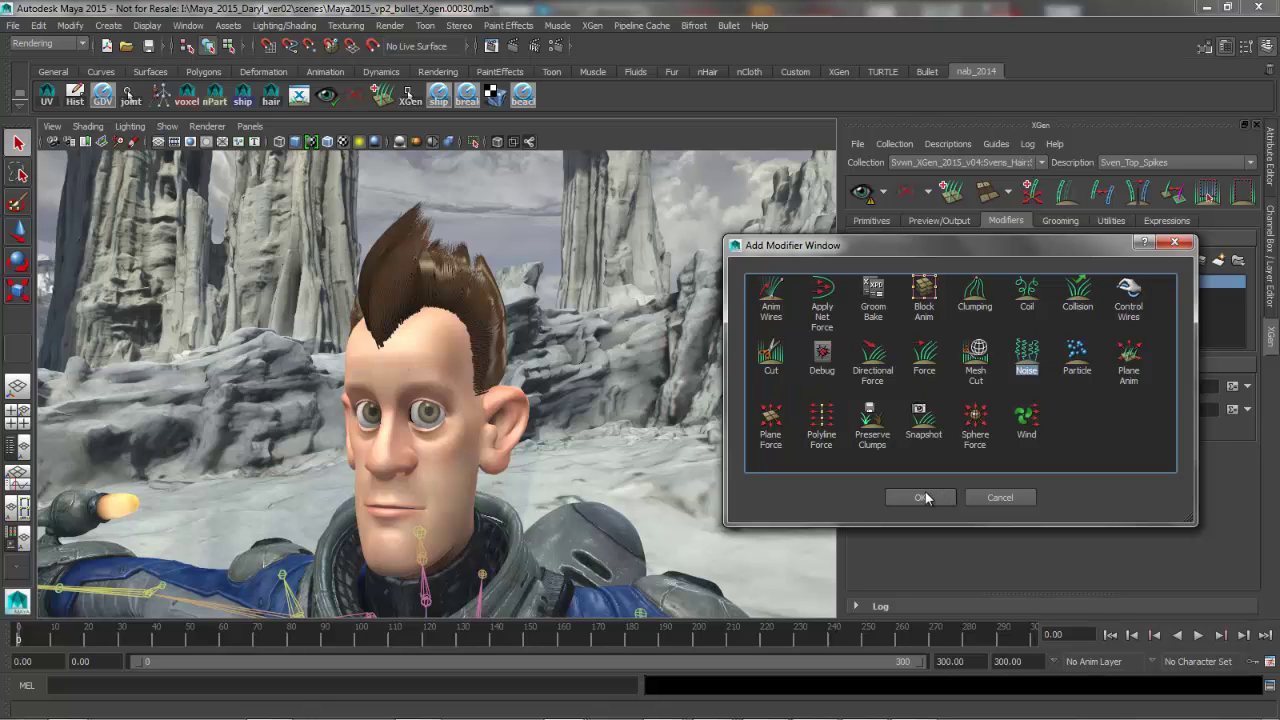
click(923, 495)
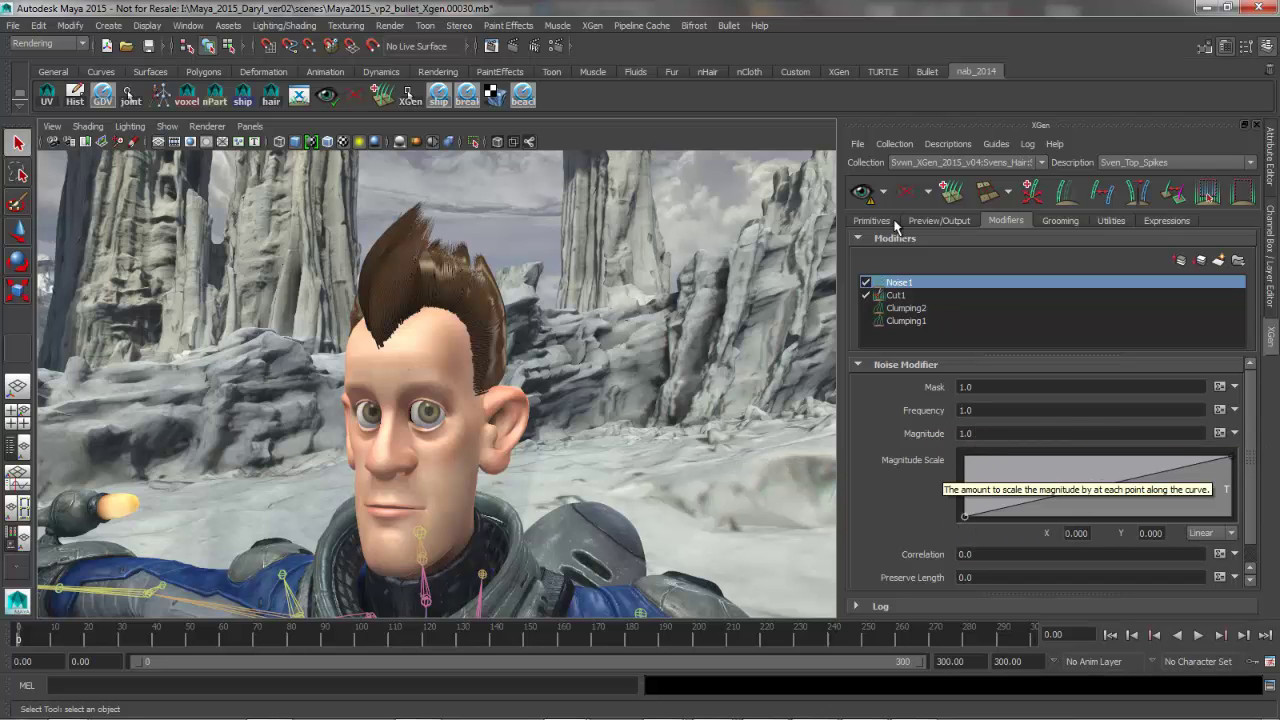
Set Noise1's Frequency to 10 and Magnitude to .05.
click(859, 191)
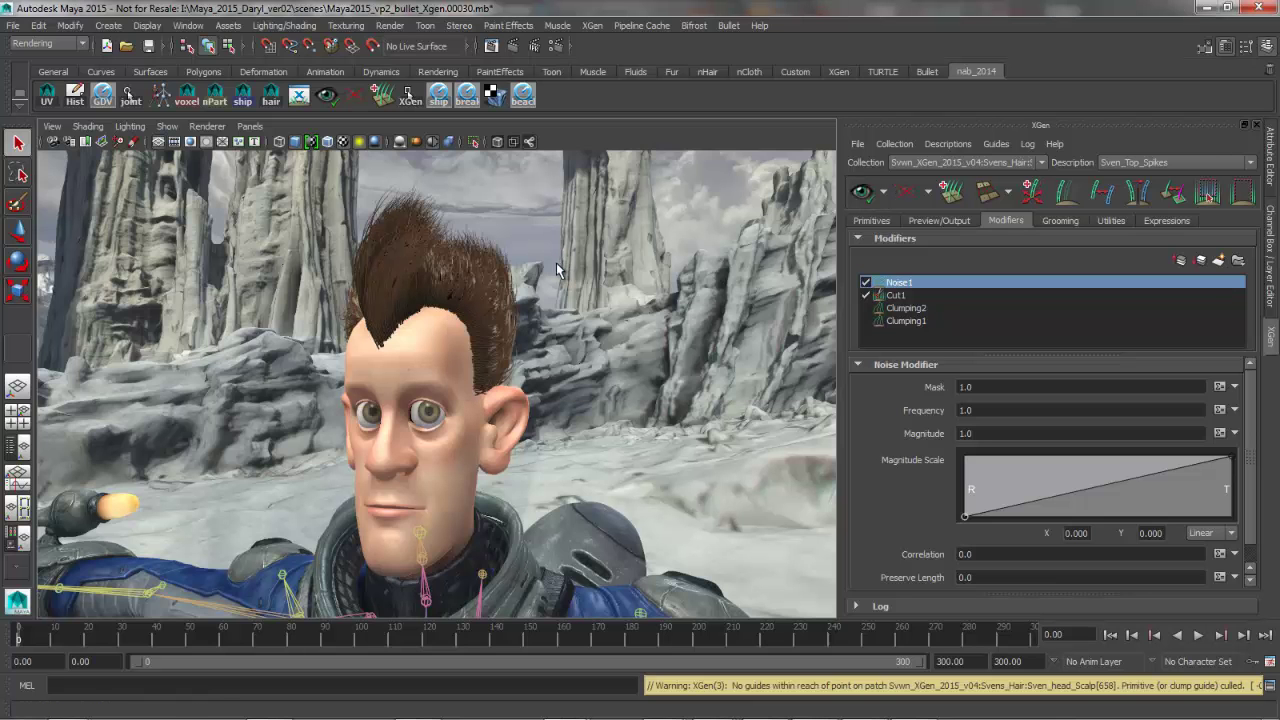
alt+drag(393, 291, 476, 366)
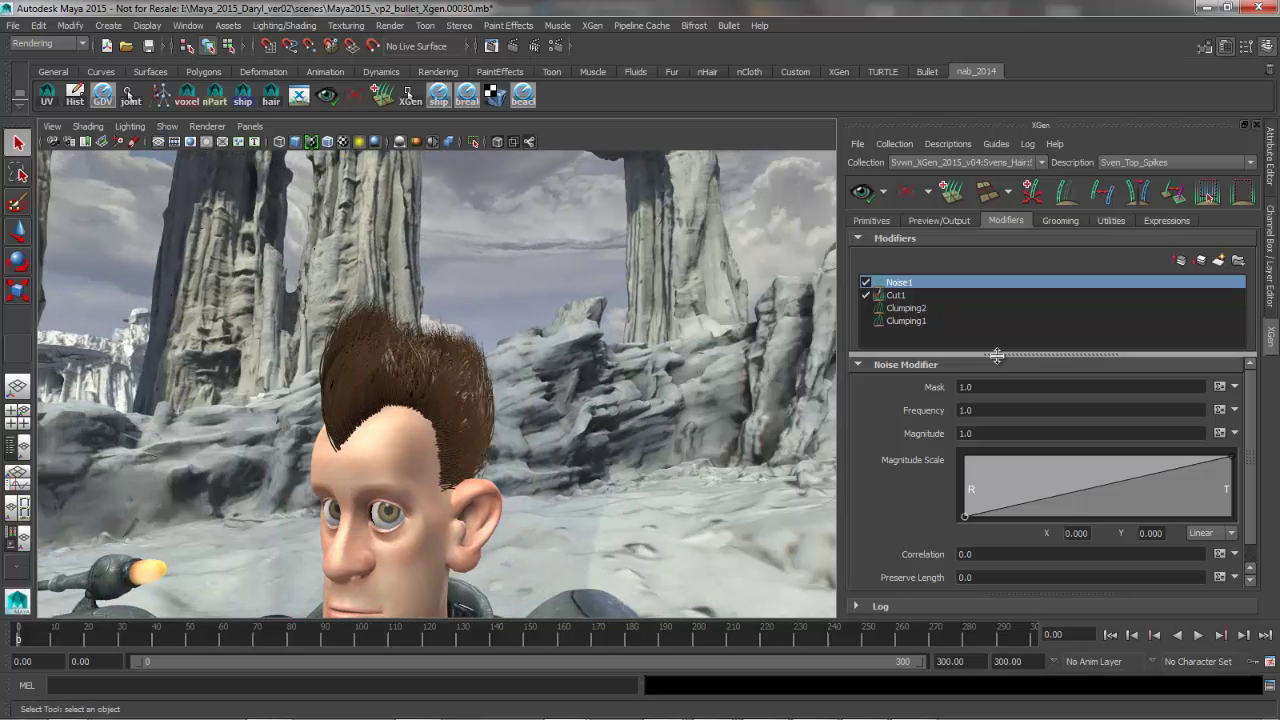
drag(985, 412, 919, 412)
text(10)
key(Tab)
text(.05)
key(Return)
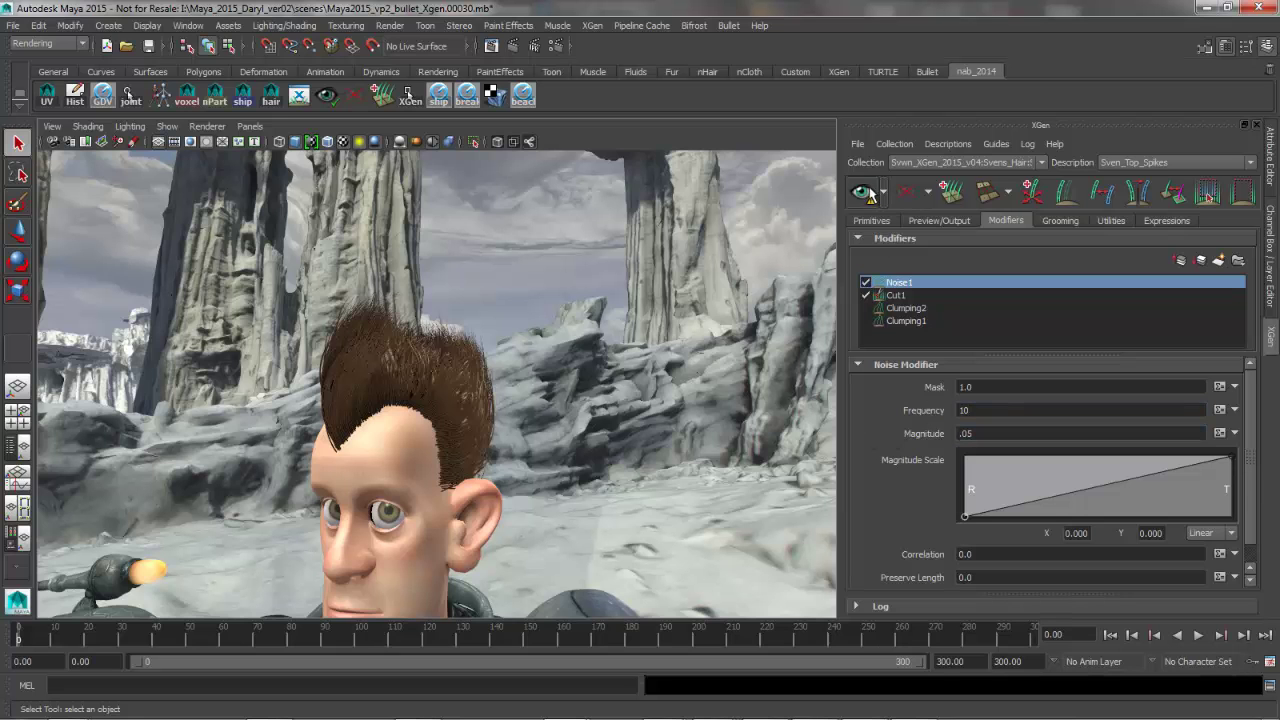
Regenerate the hair preview and orbit around to inspect the subtle noise.
click(862, 192)
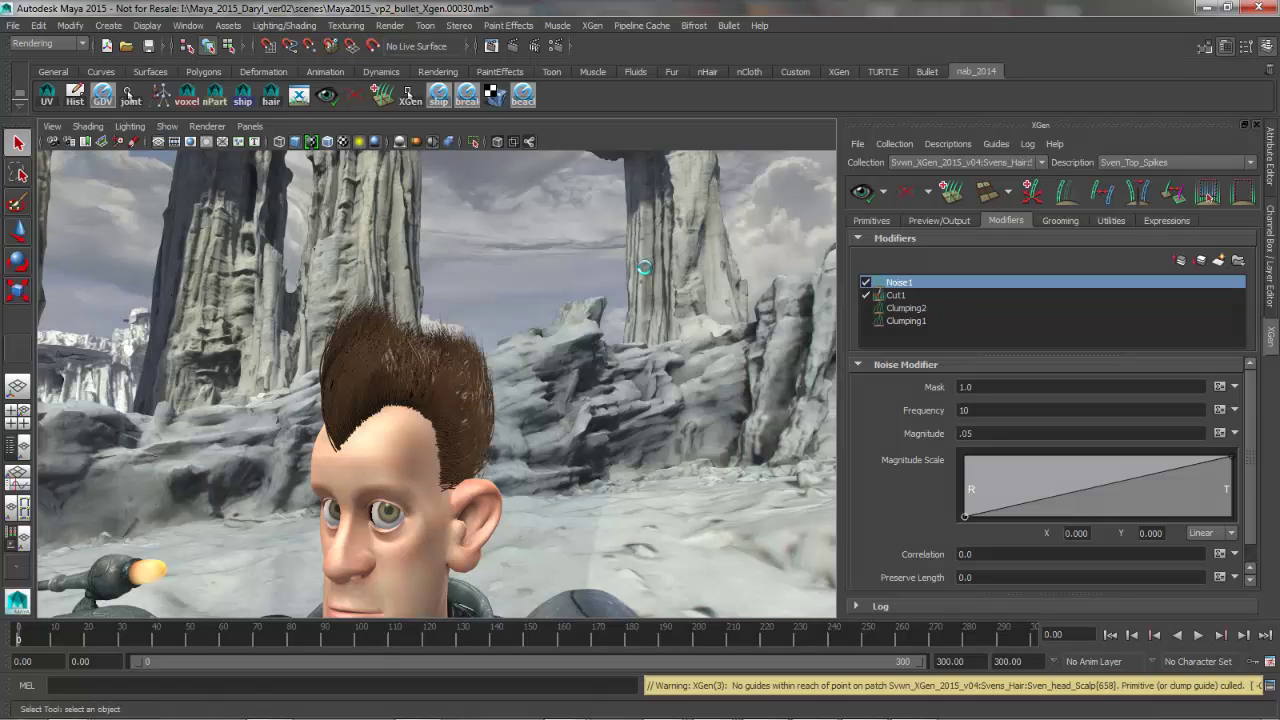
scroll(427, 392, up, 5)
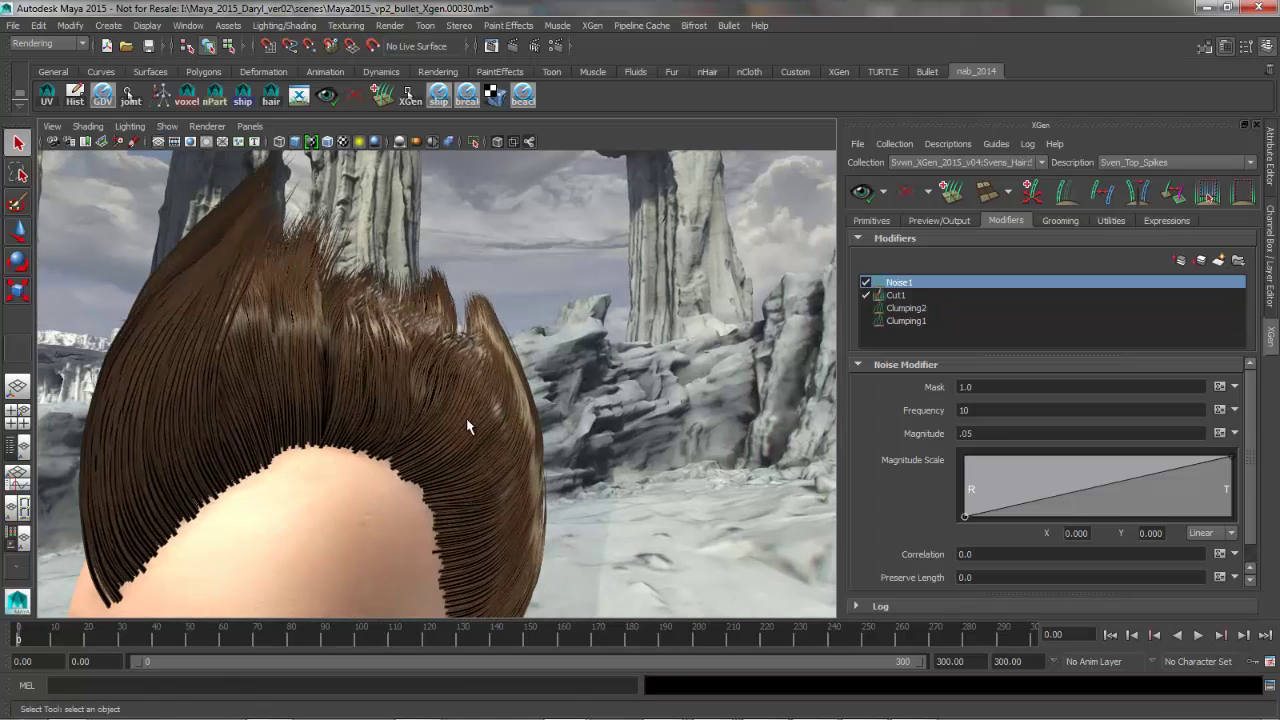
alt+drag(464, 418, 620, 423)
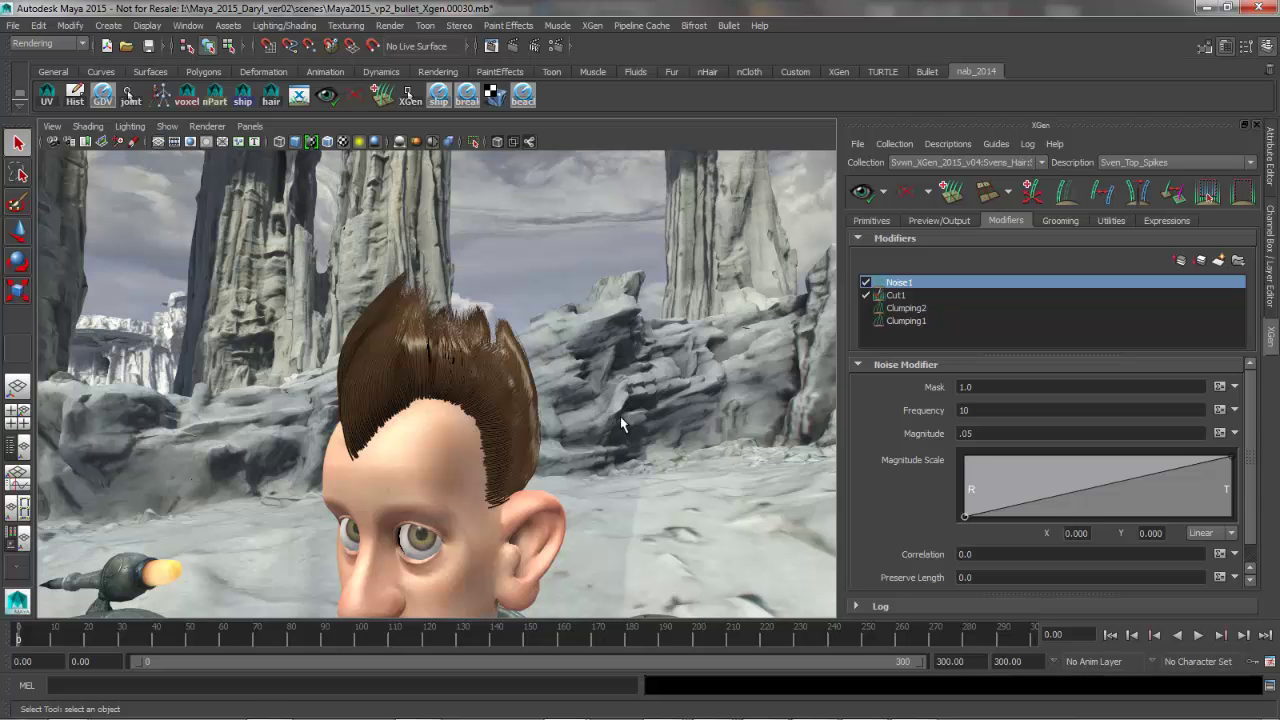
Replace Frequency's fixed 10 with the expression stray() ? 1 : 10 and accept it.
click(1219, 410)
double_click(490, 386)
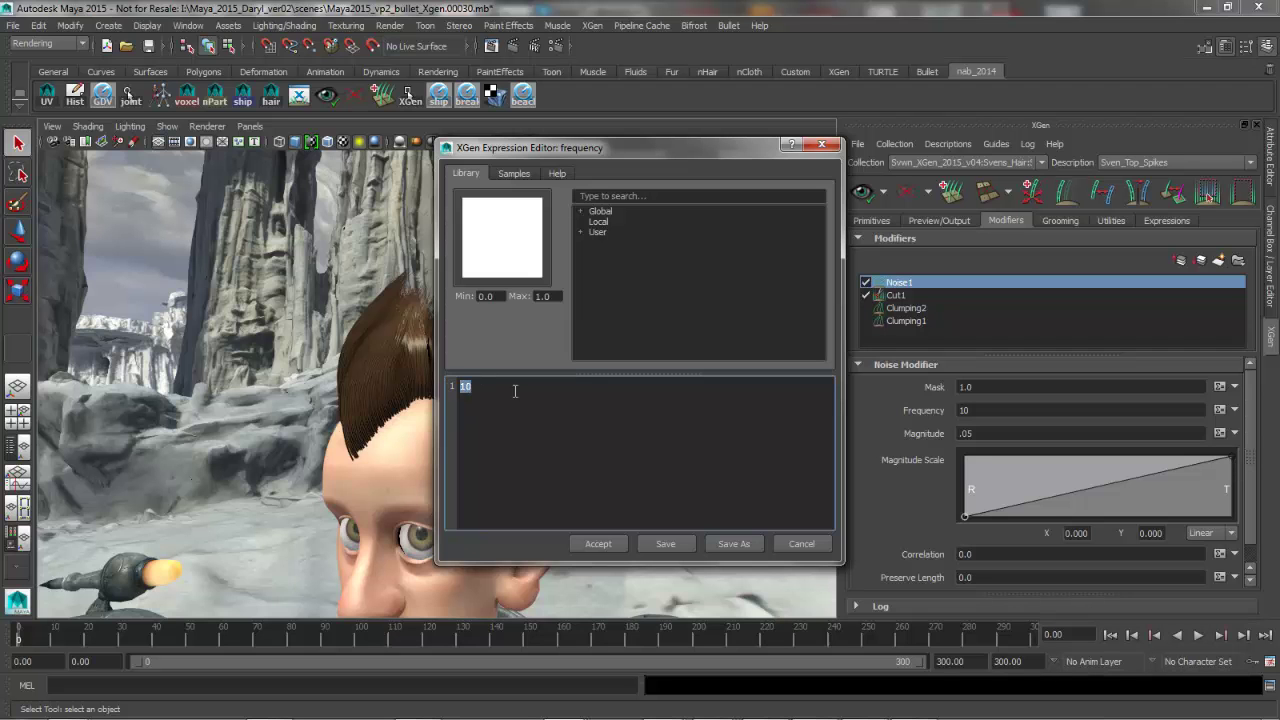
text(stray)
text(90)
key(BackSpace)
key(BackSpace)
text(())
text(? 1)
text(: 10)
click(598, 541)
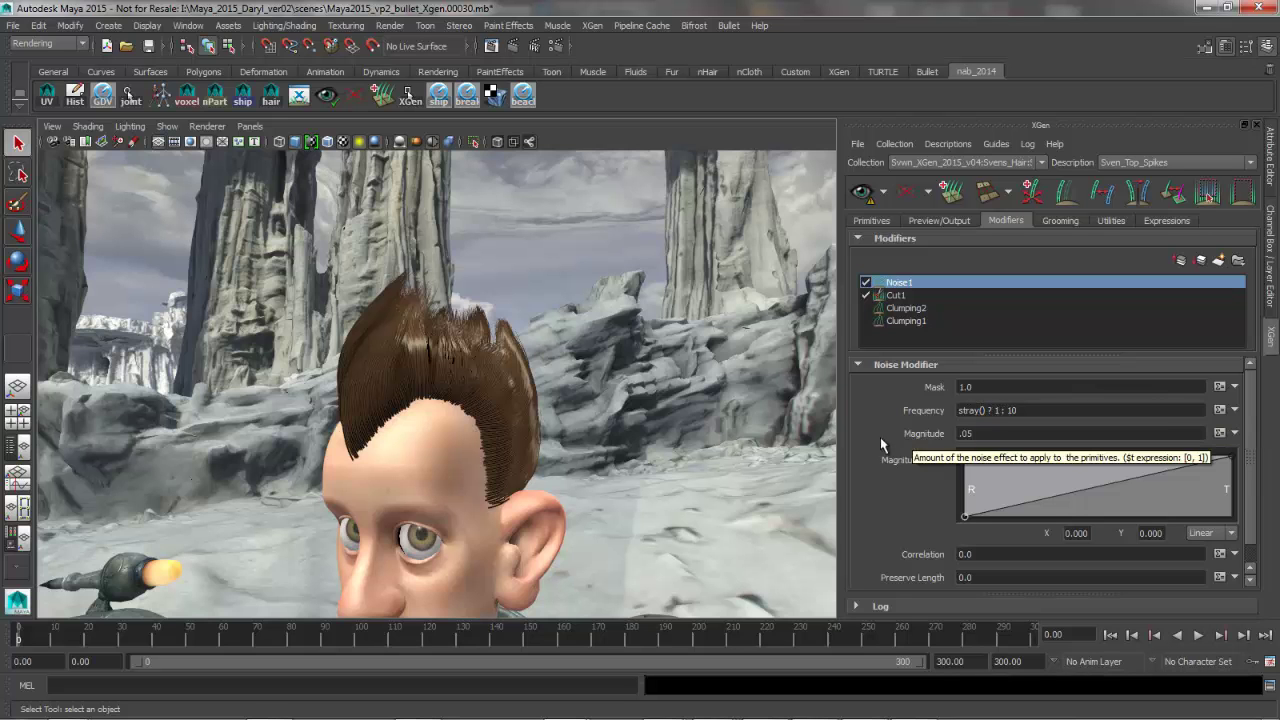
In Magnitude's Expression Editor, replace .05 with the expression stray() ? 1.5 : .1.
click(1216, 435)
key(ctrl+a)
text(stray() ?)
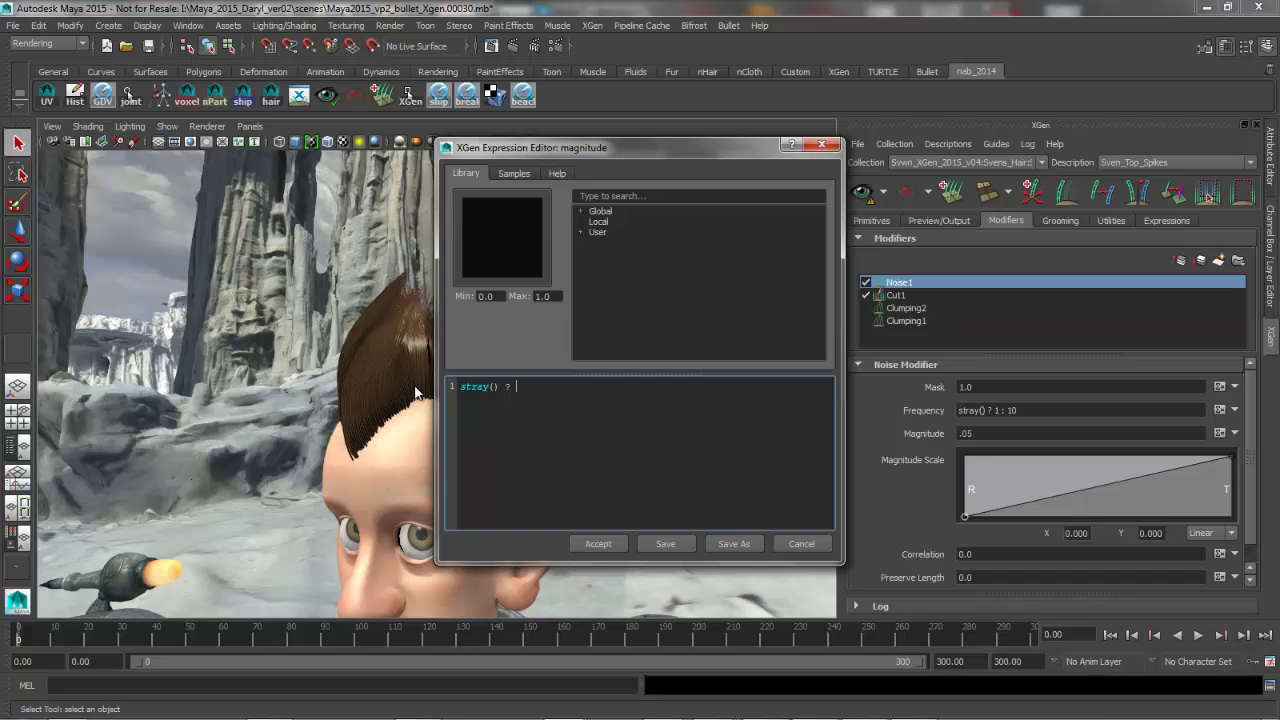
text( 1.5 : .1)
Accept the Magnitude expression, regenerate the preview, and orbit to inspect the wispy strays.
click(592, 543)
alt+drag(543, 381, 590, 380)
click(864, 191)
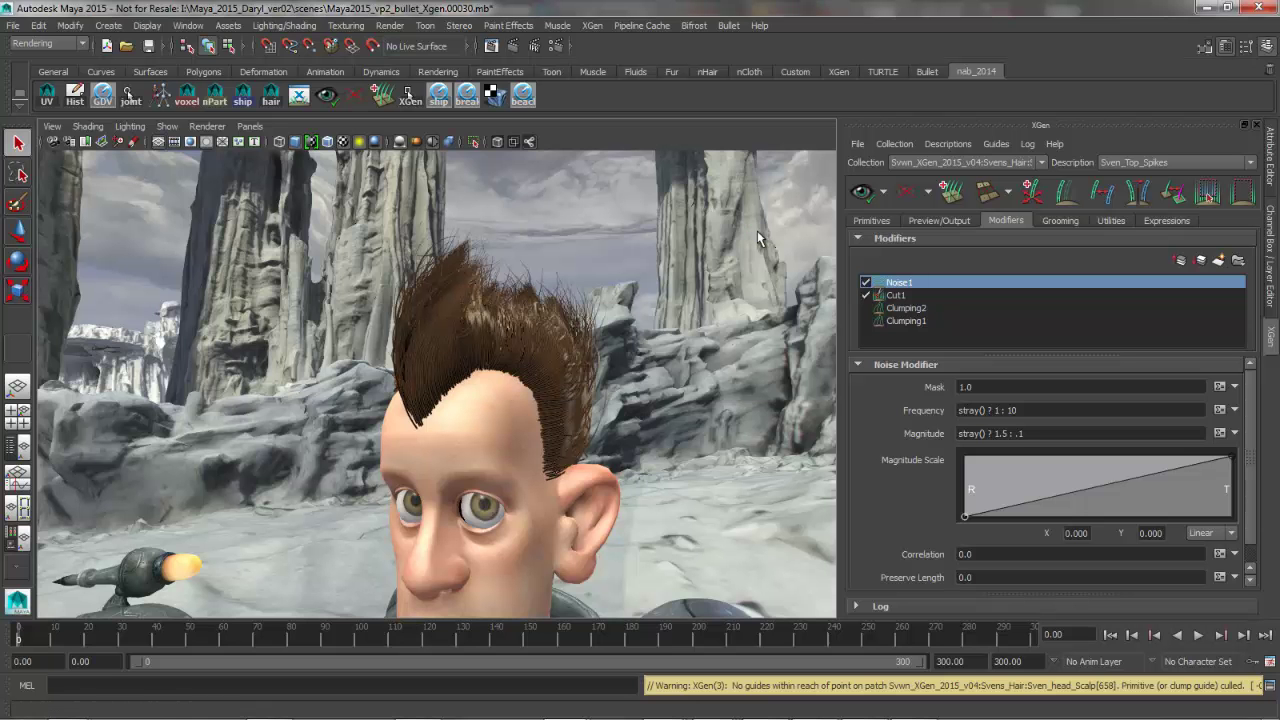
alt+drag(353, 350, 490, 356)
alt+right_drag(490, 356, 539, 362)
alt+drag(540, 358, 803, 357)
alt+drag(522, 375, 452, 376)
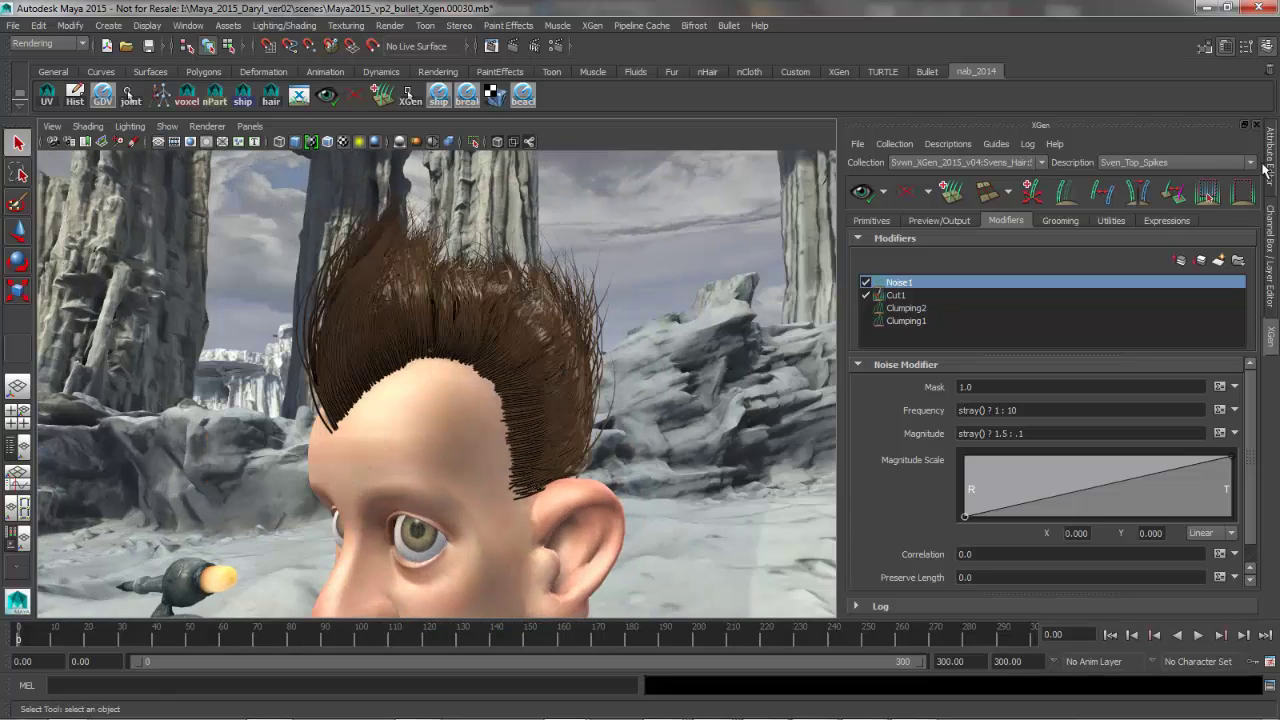
alt+drag(621, 351, 678, 346)
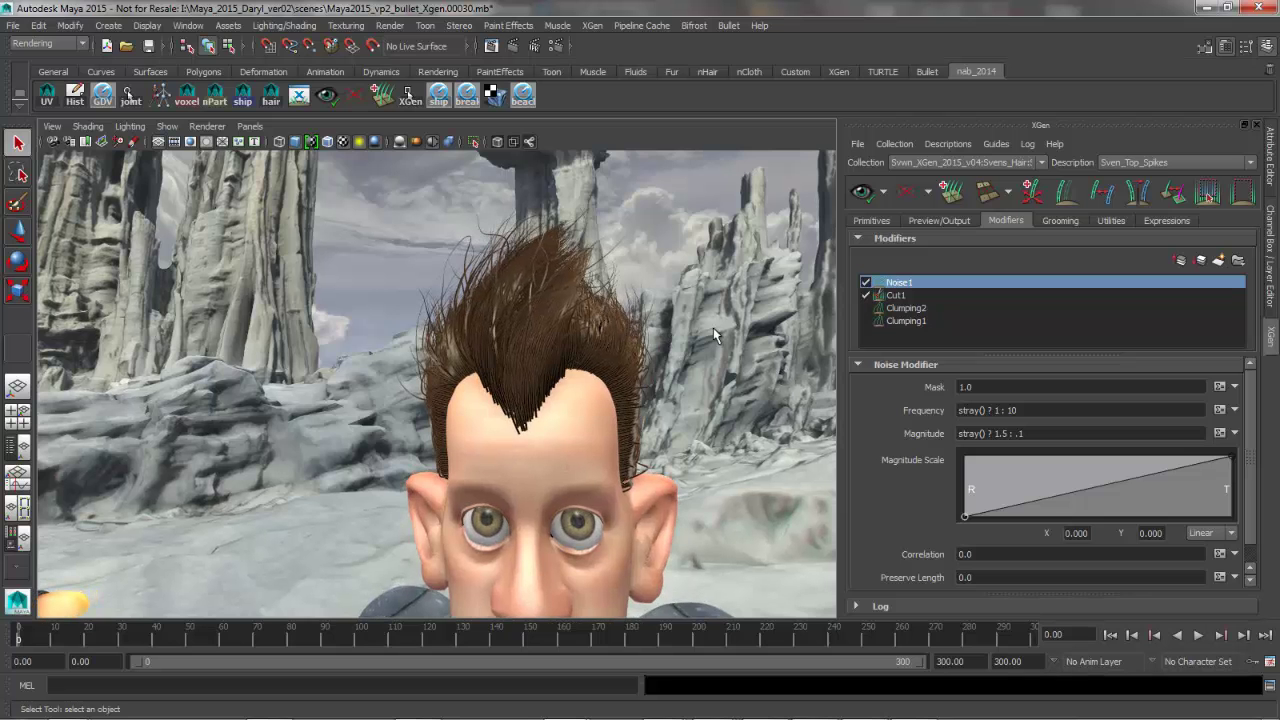
Change the stray percentage from 10 to 2 and close the dialog.
click(936, 145)
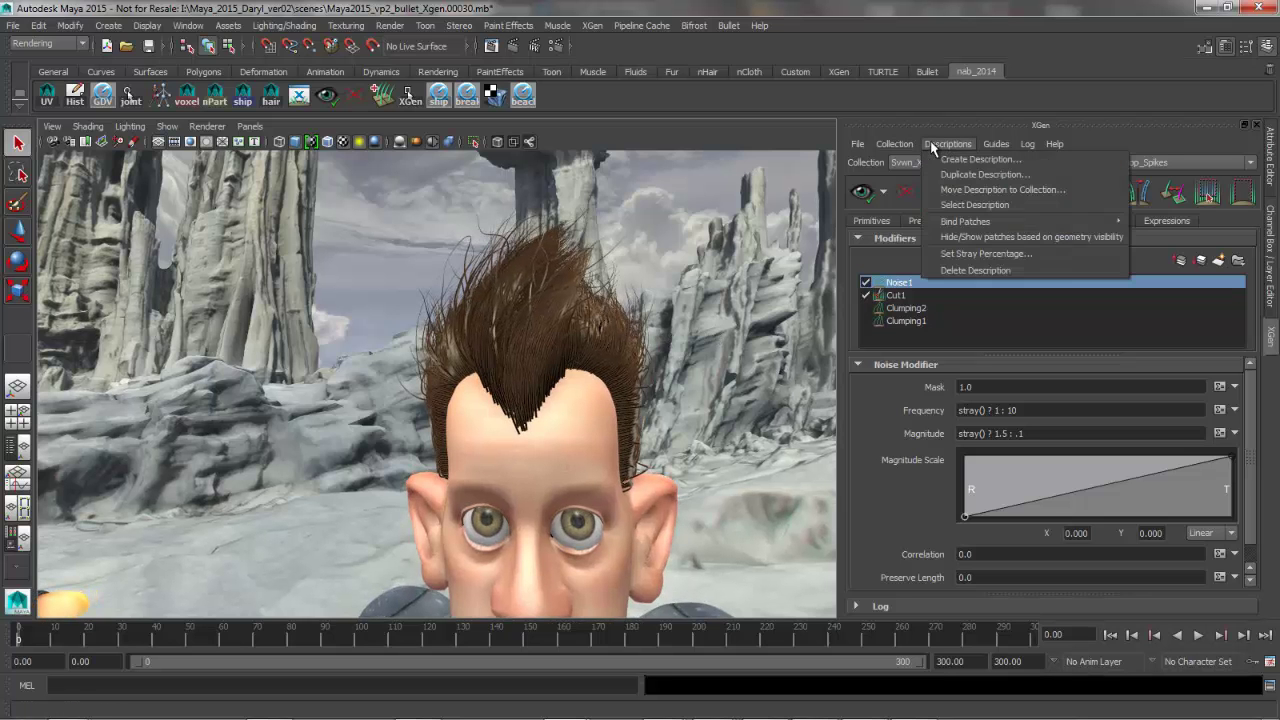
click(961, 255)
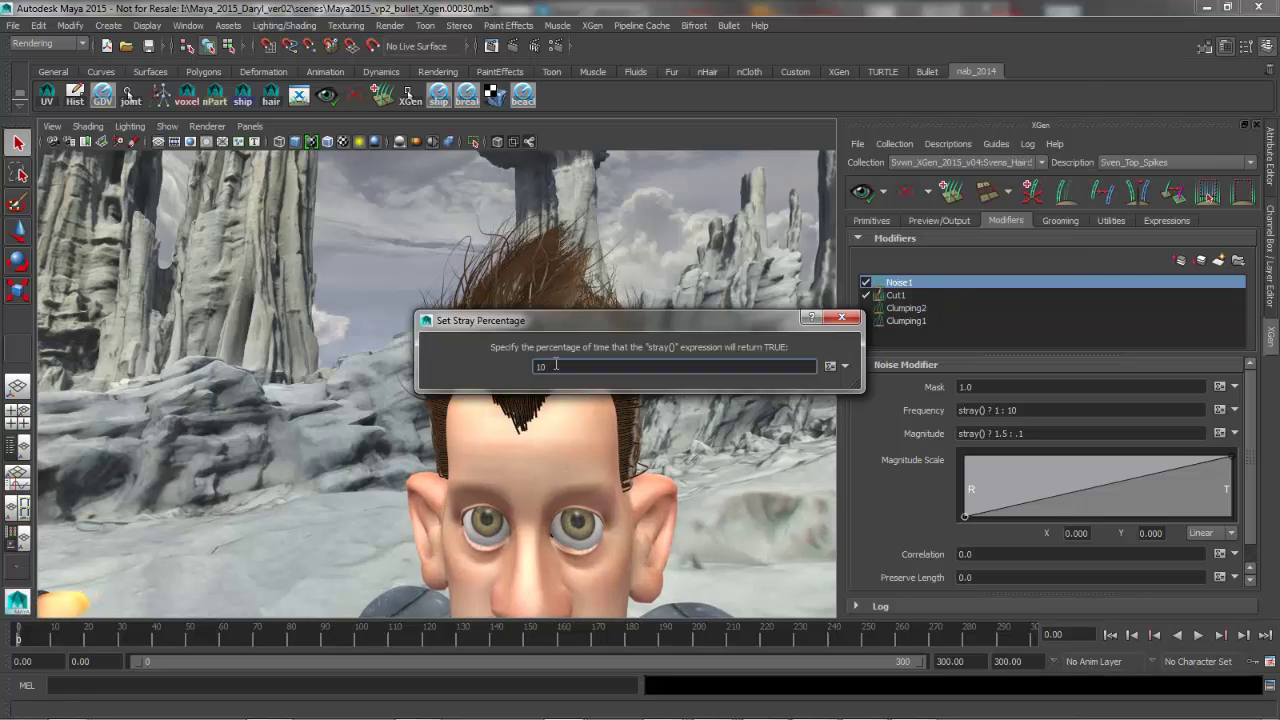
drag(548, 366, 519, 368)
text(2)
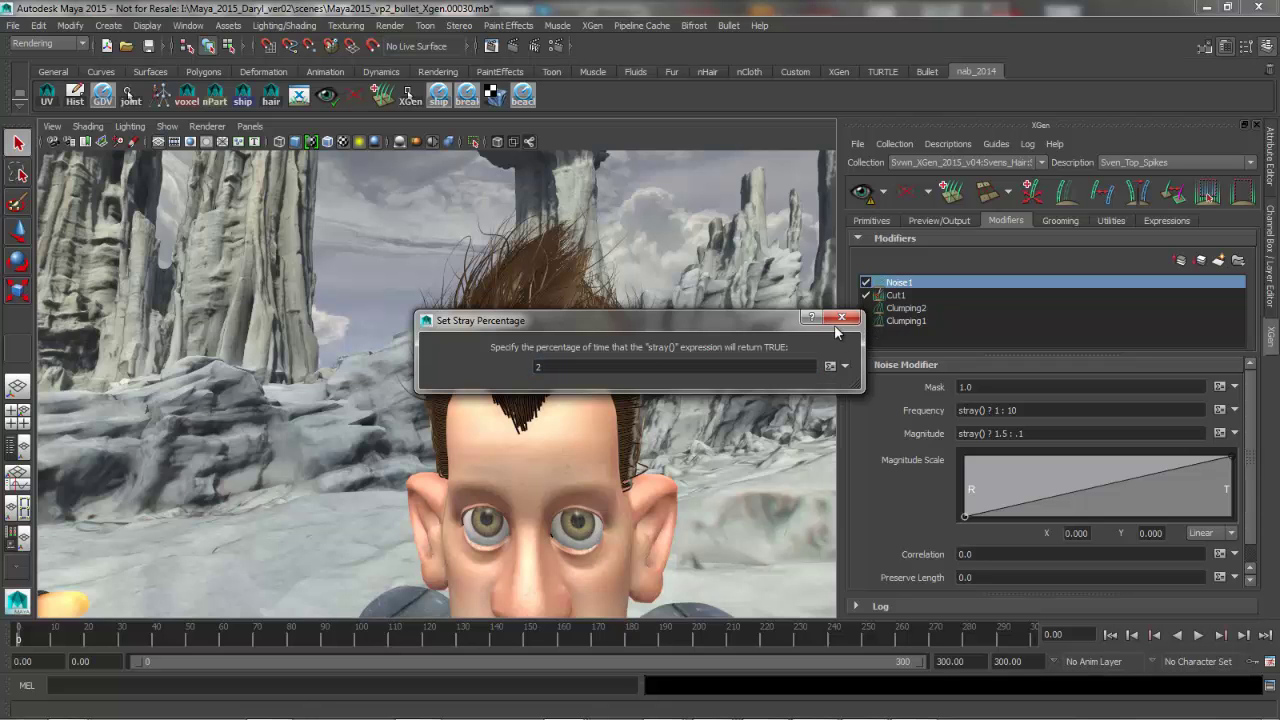
click(840, 319)
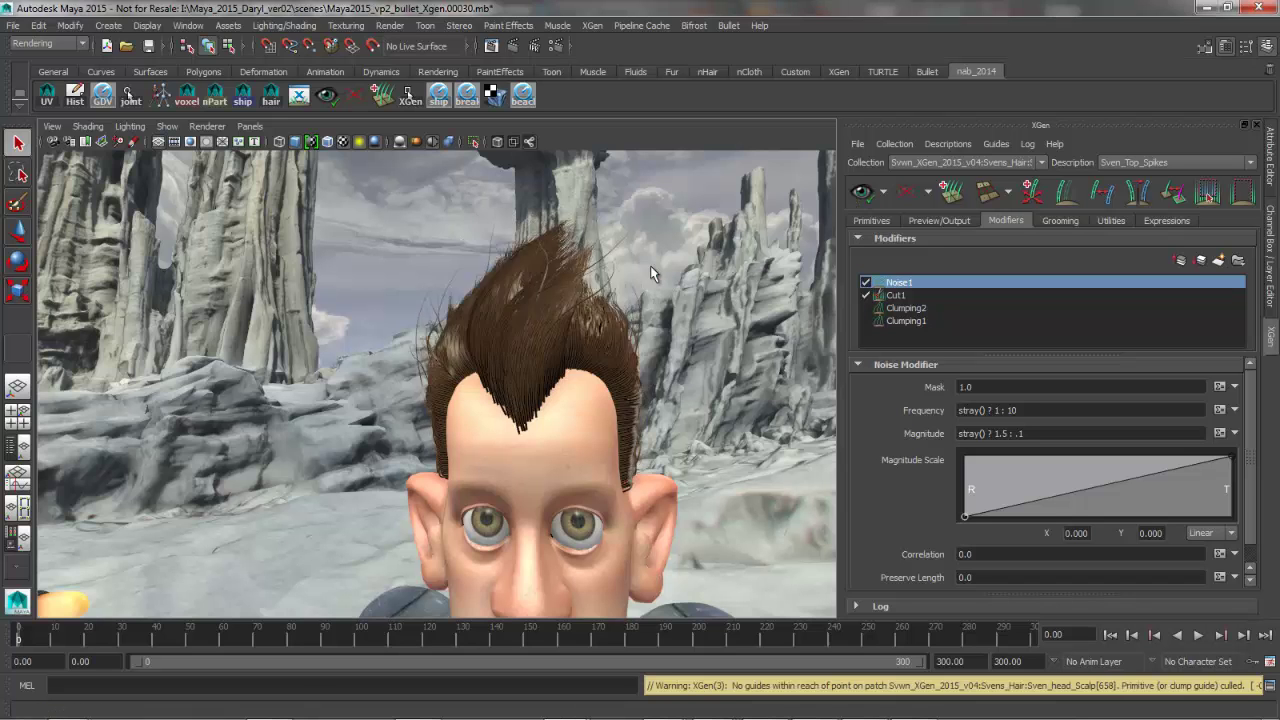
alt+drag(630, 287, 708, 334)
alt+drag(643, 445, 519, 430)
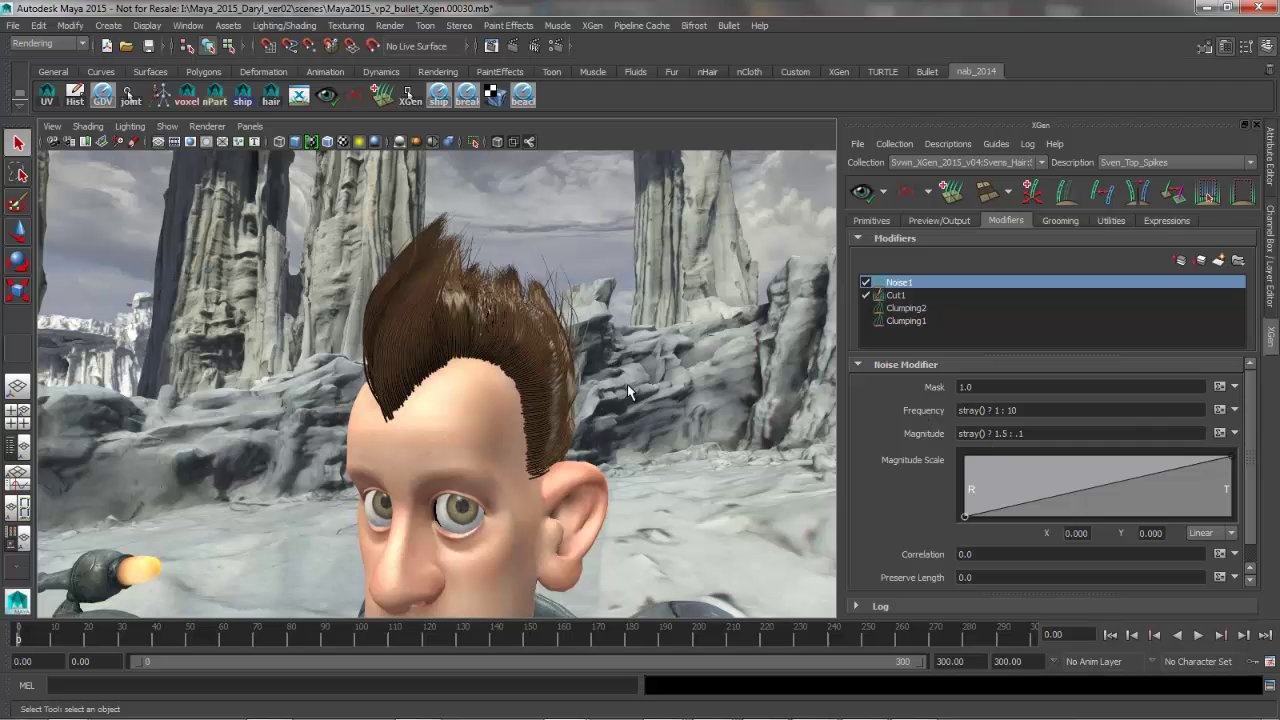
alt+drag(513, 399, 461, 409)
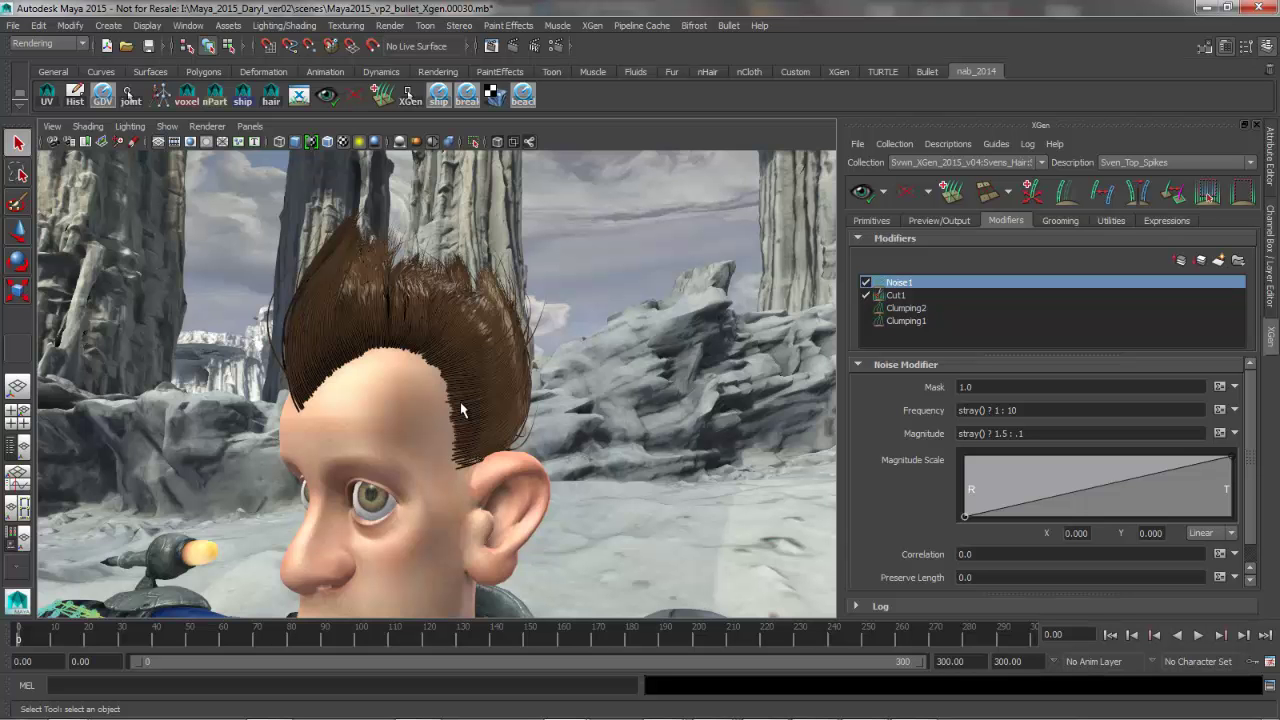
alt+drag(554, 420, 559, 452)
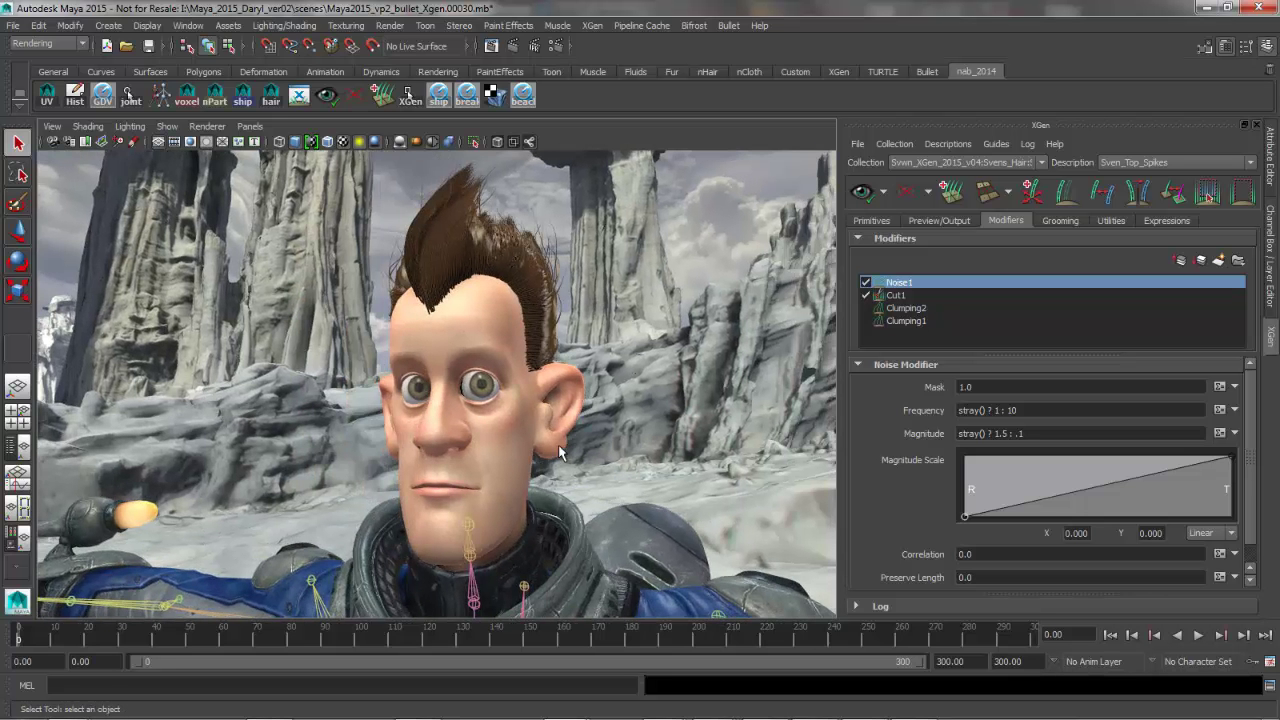